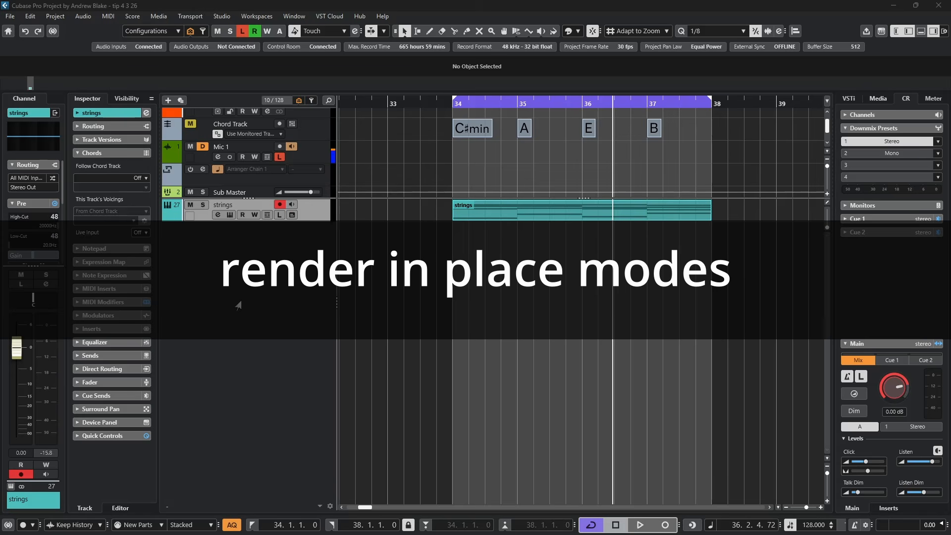
Review the mode options in the Render in Place settings for the strings part, keeping As One Event, and leave without rendering.
{"action": "left_click", "coordinate": [491, 217]}
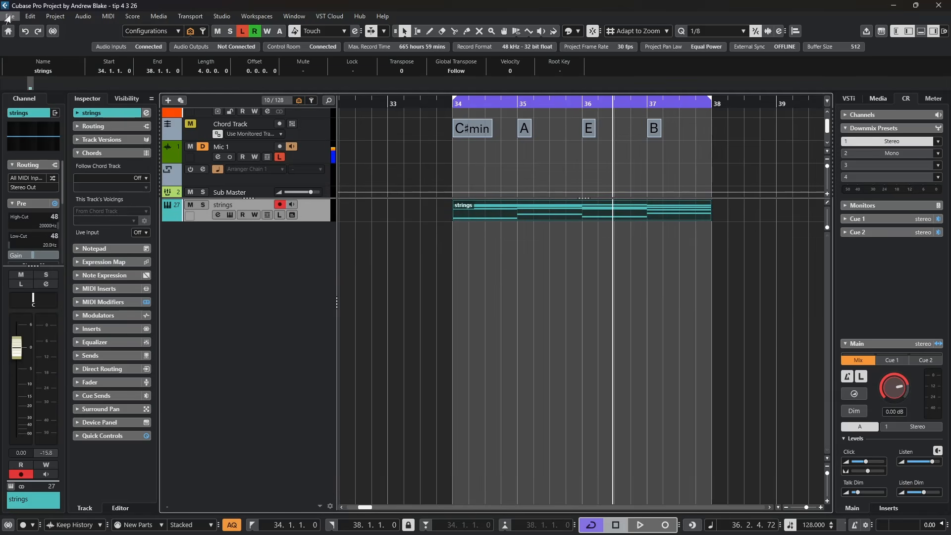
{"action": "left_click", "coordinate": [29, 18]}
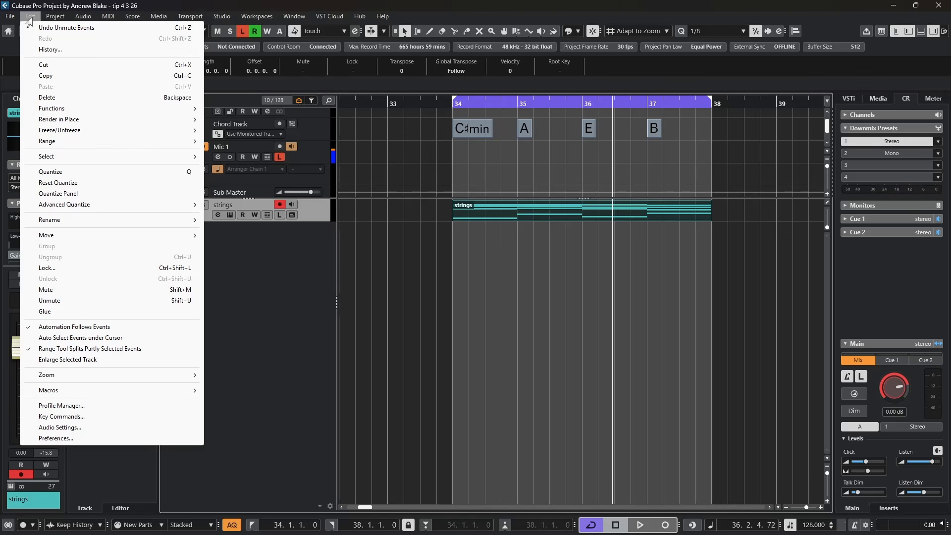
{"action": "mouse_move", "coordinate": [31, 124]}
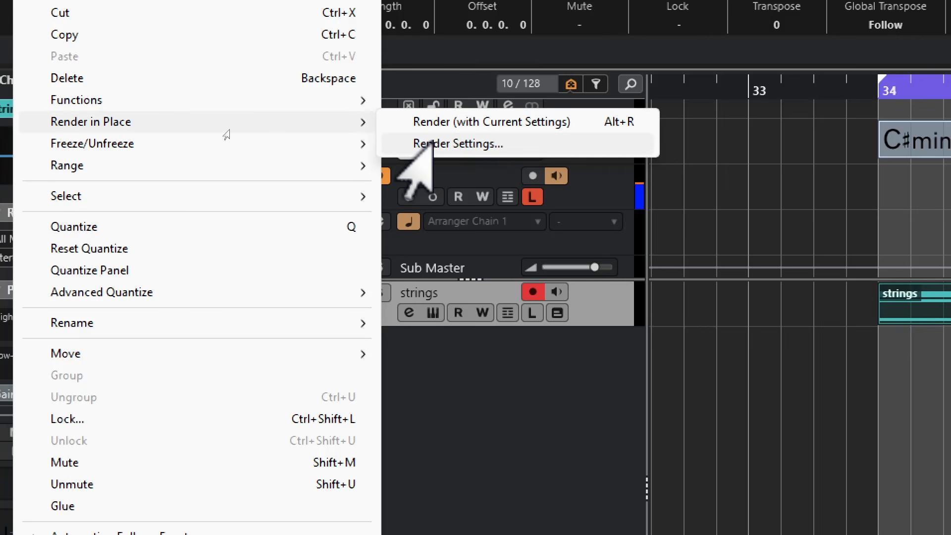
{"action": "left_click", "coordinate": [416, 144]}
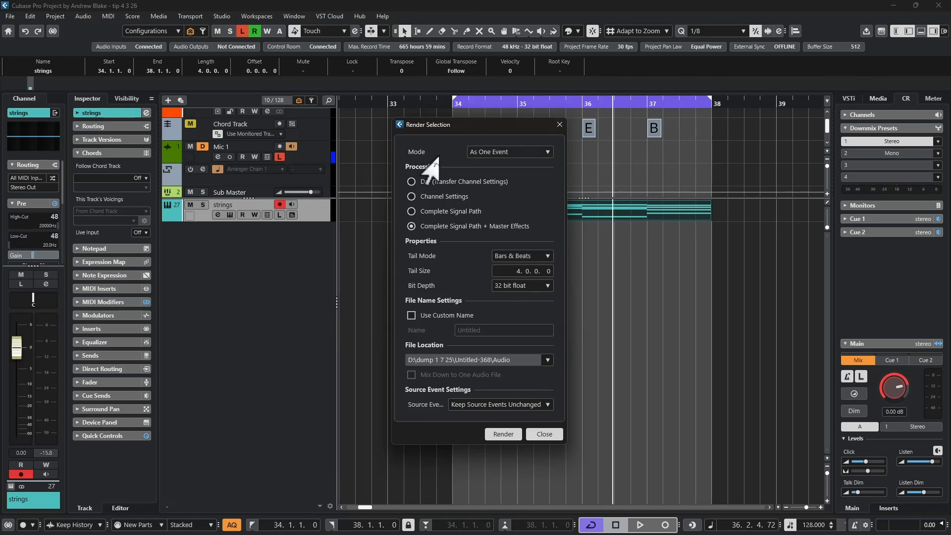
{"action": "left_click", "coordinate": [543, 158]}
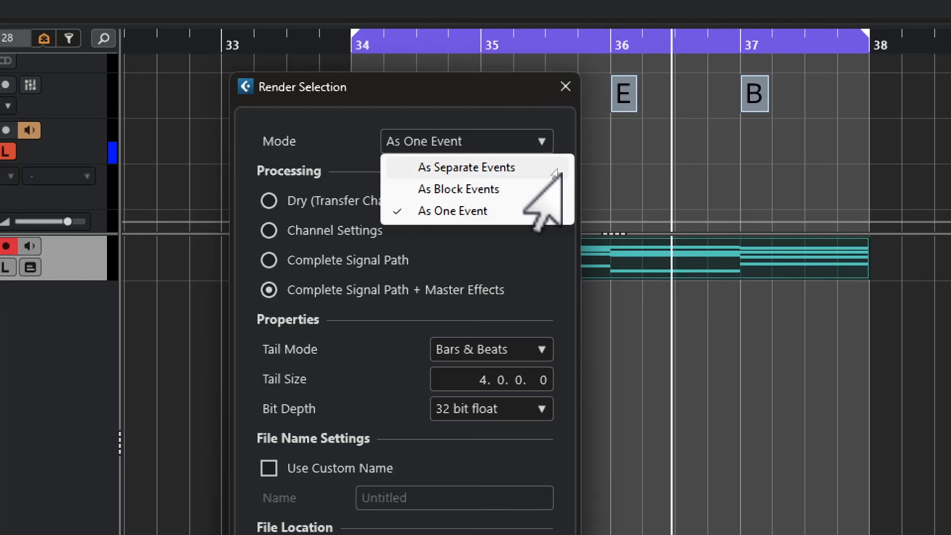
{"action": "left_click", "coordinate": [505, 211]}
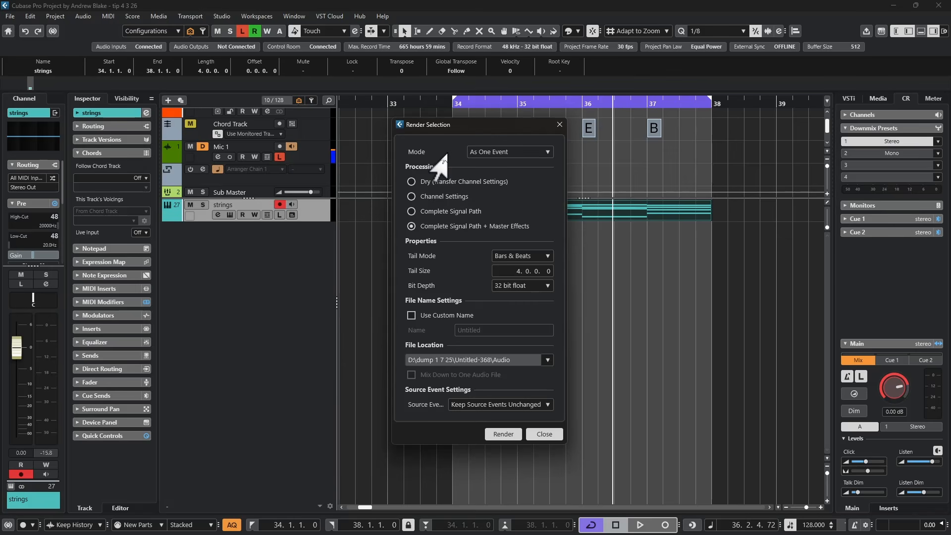
{"action": "left_click_drag", "start_coordinate": [472, 131], "coordinate": [333, 117]}
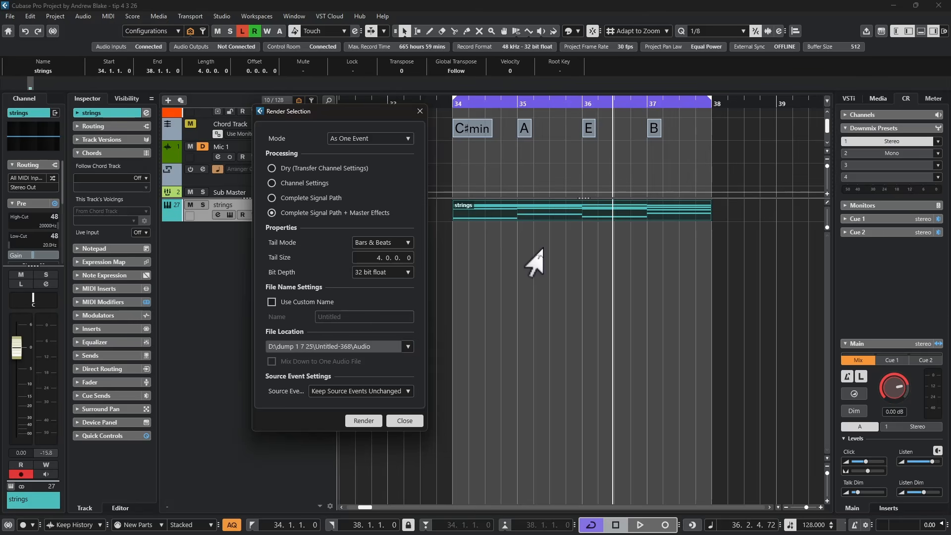
{"action": "key", "text": "Escape"}
Split the strings part at bars 35, 36 and 37.
{"action": "key", "text": "3"}
{"action": "left_click", "coordinate": [519, 218]}
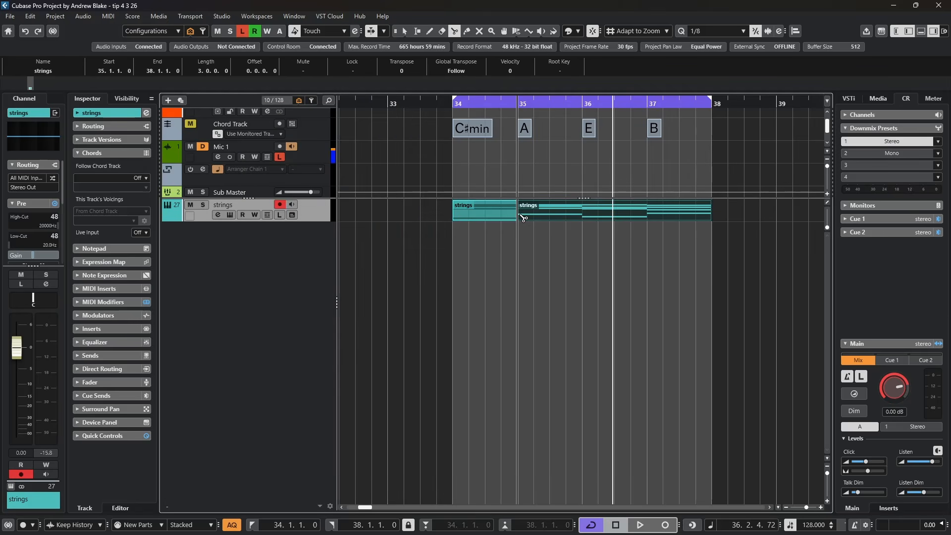
{"action": "left_click", "coordinate": [583, 217]}
{"action": "left_click", "coordinate": [648, 218]}
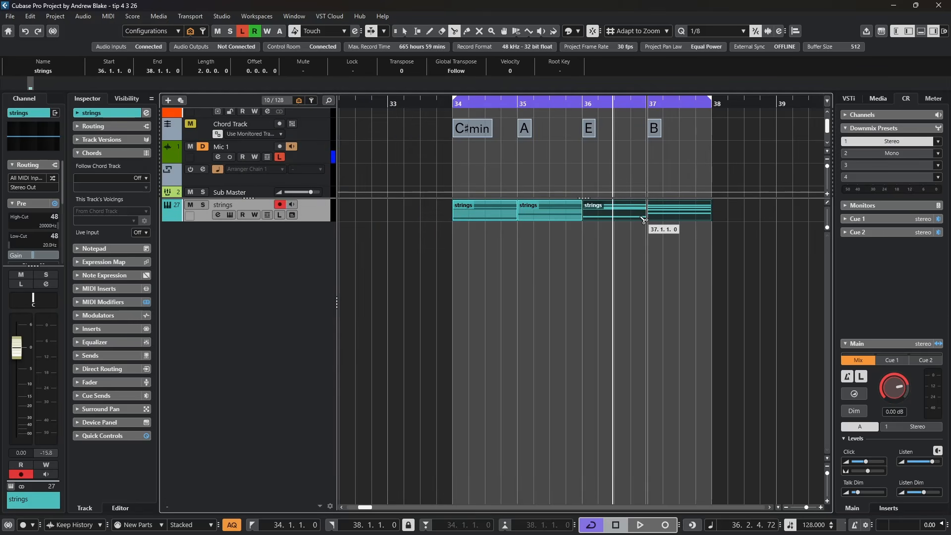
Move the first strings part back to bar 33 and the last one to 37.4.1.0, leaving the middle two adjacent.
{"action": "key", "text": "1"}
{"action": "left_click_drag", "start_coordinate": [485, 214], "coordinate": [420, 218]}
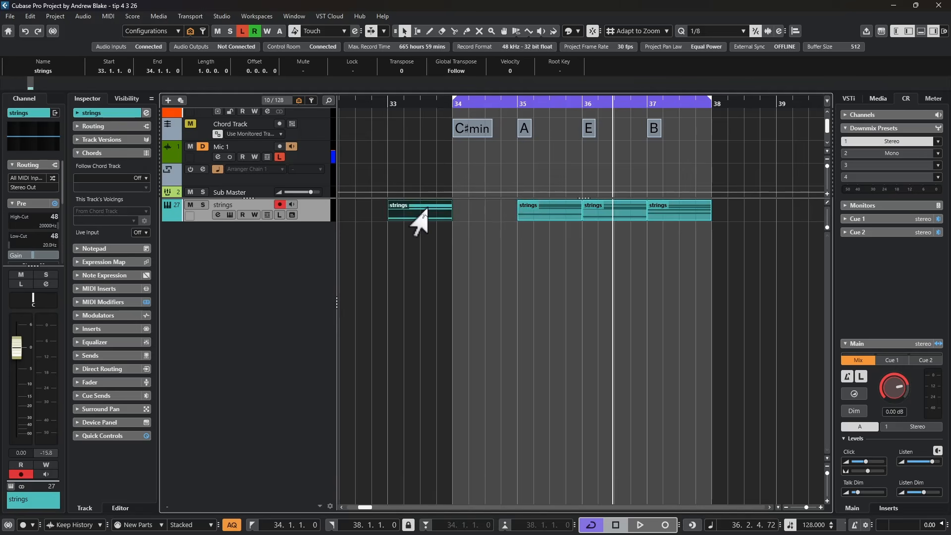
{"action": "left_click", "coordinate": [676, 213]}
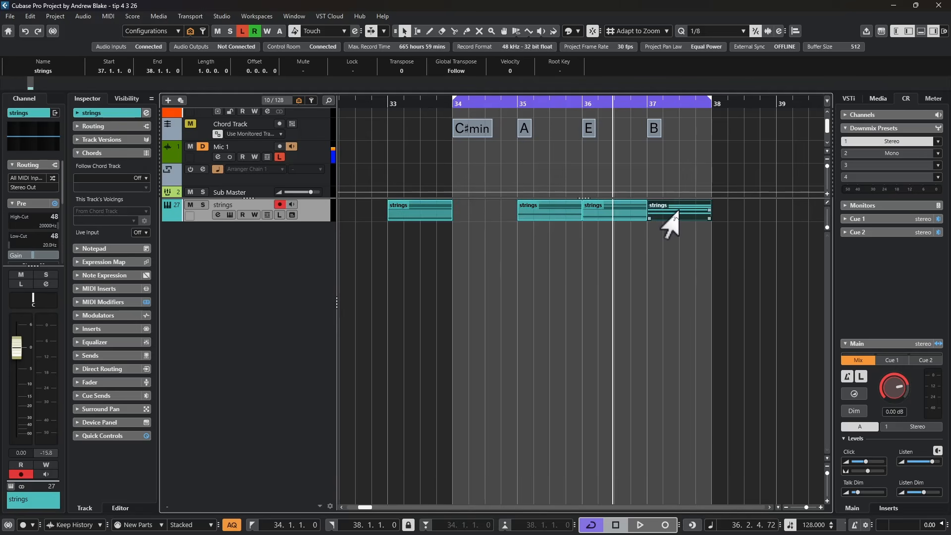
{"action": "left_click_drag", "start_coordinate": [676, 214], "coordinate": [720, 210]}
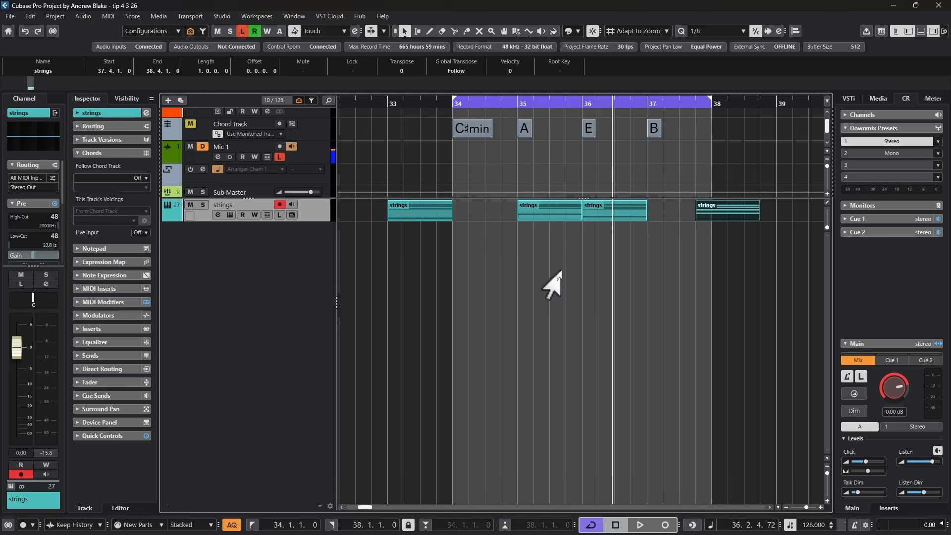
{"action": "left_click", "coordinate": [688, 272]}
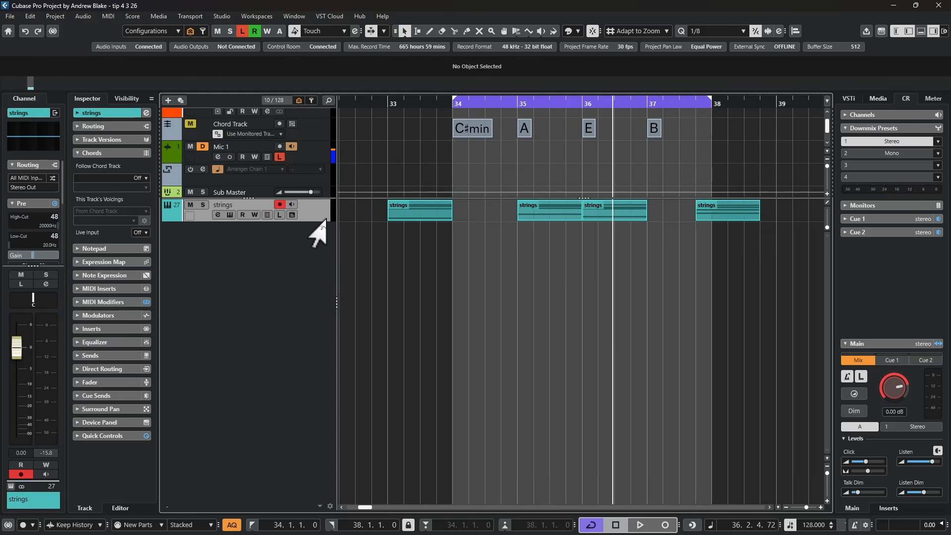
Render the whole strings track in place with the mode As One Event and dry processing with transferred channel settings.
{"action": "key", "text": "ctrl+a"}
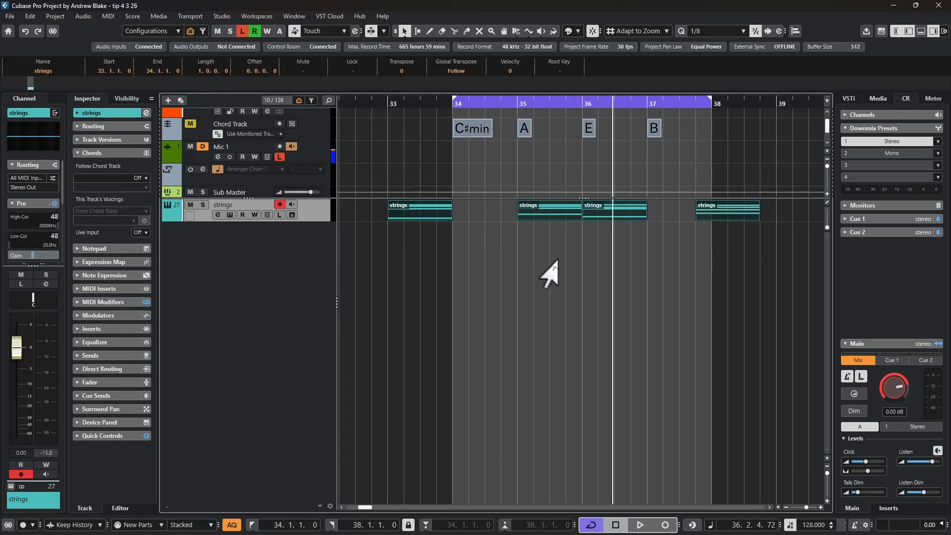
{"action": "left_click", "coordinate": [534, 258]}
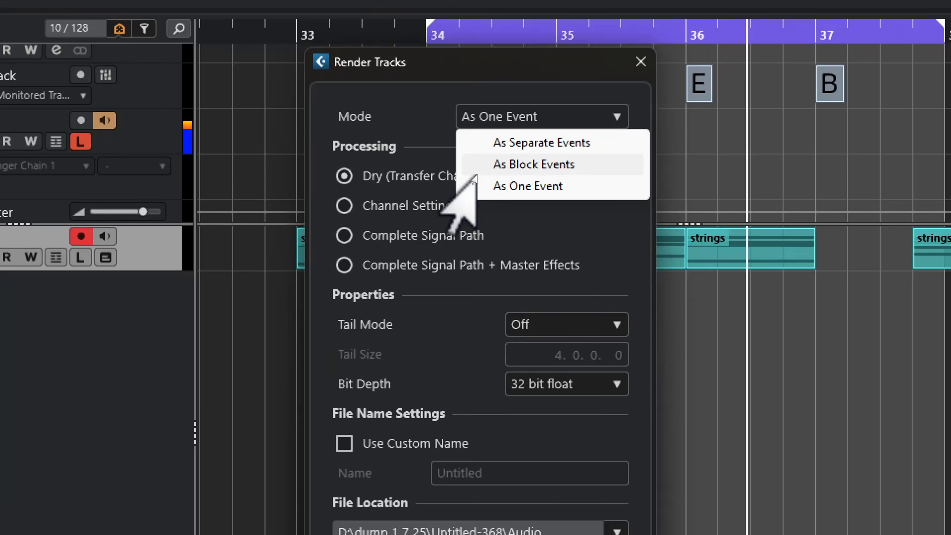
{"action": "left_click", "coordinate": [500, 185]}
{"action": "left_click", "coordinate": [501, 439]}
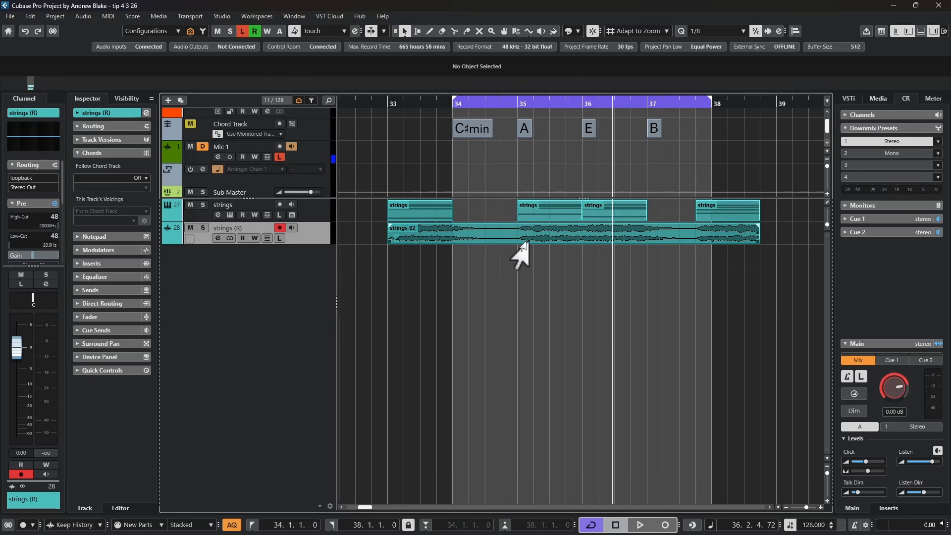
Render the strings track in place with the mode As Separate Events instead, keeping the source track unchanged.
{"action": "mouse_move", "coordinate": [519, 236]}
{"action": "left_mouse_down"}
{"action": "mouse_move", "coordinate": [584, 235]}
{"action": "mouse_move", "coordinate": [492, 233]}
{"action": "mouse_move", "coordinate": [508, 234]}
{"action": "left_mouse_up"}
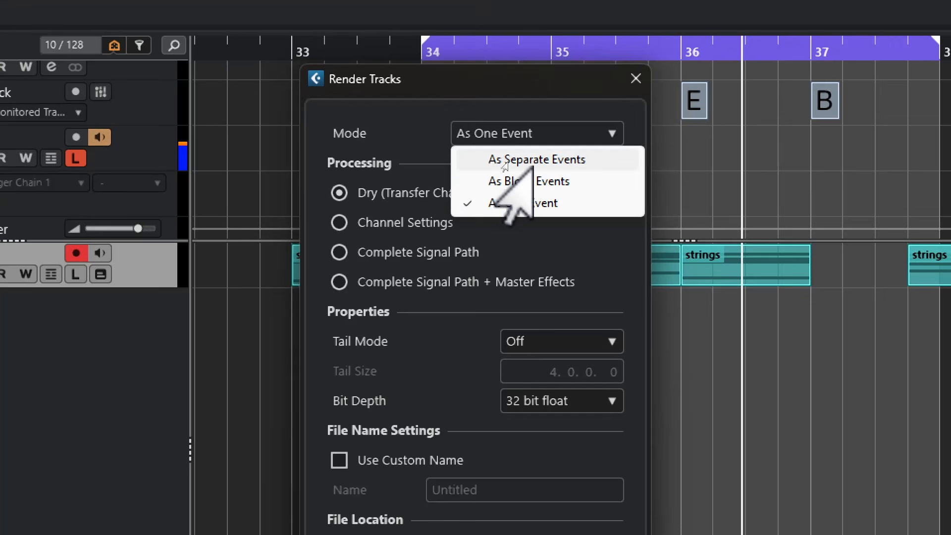
{"action": "left_click", "coordinate": [506, 159]}
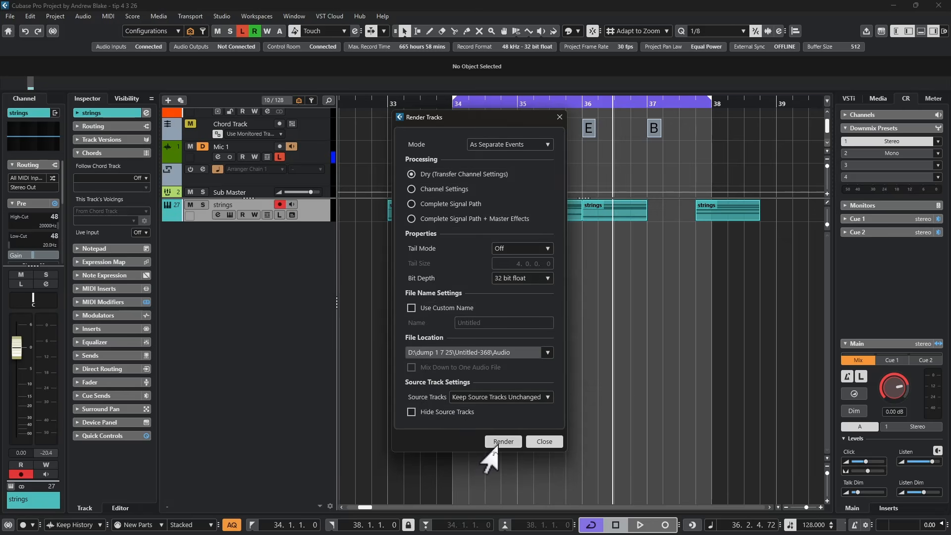
{"action": "left_click", "coordinate": [501, 439]}
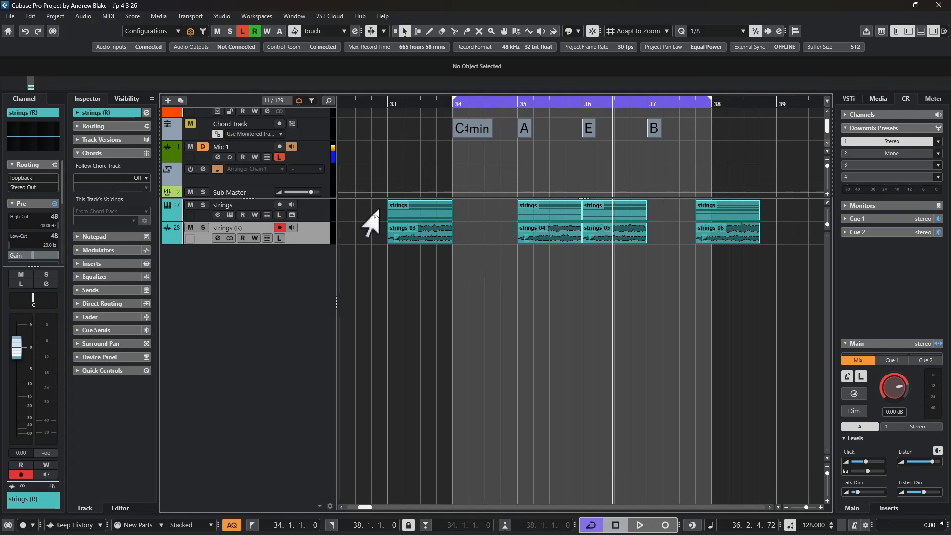
Compare each source strings part with the separate audio event rendered from it.
{"action": "left_click", "coordinate": [411, 218]}
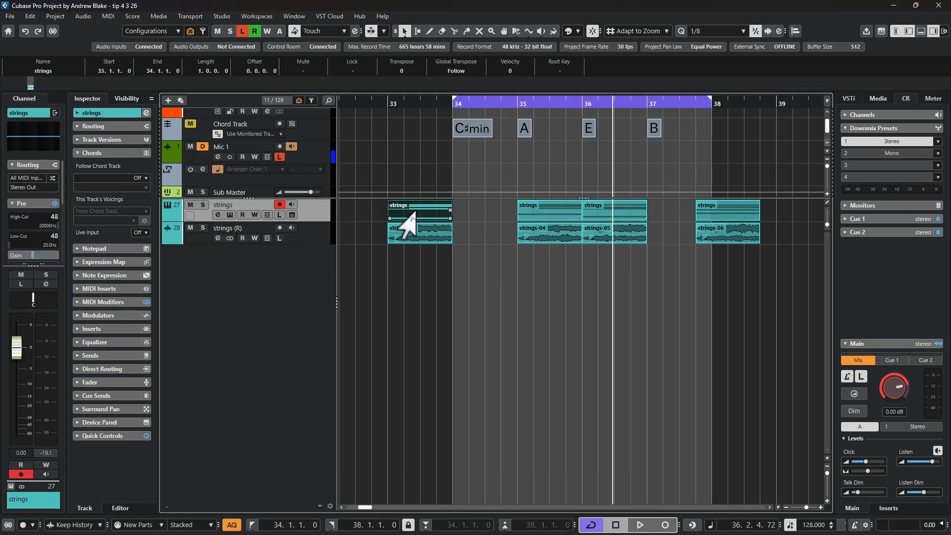
{"action": "left_click", "coordinate": [413, 233]}
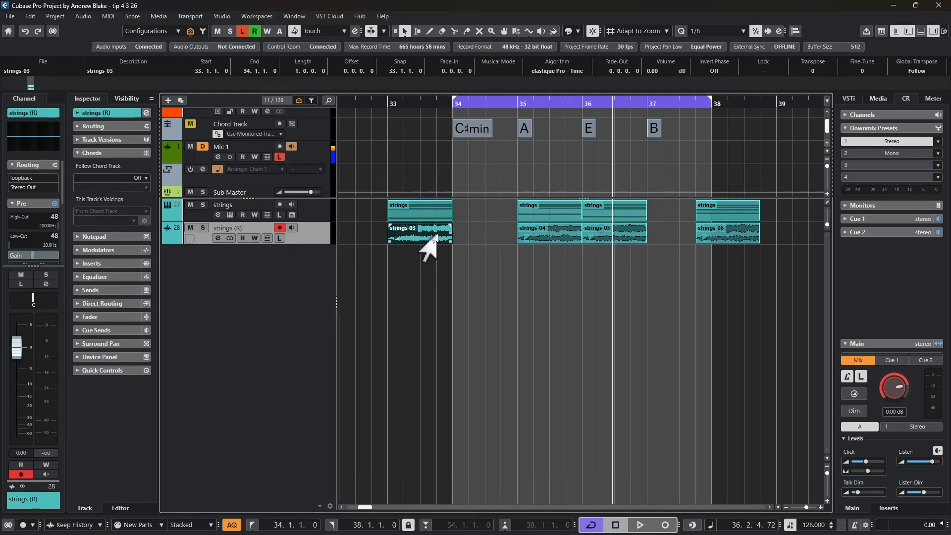
{"action": "left_click", "coordinate": [587, 210]}
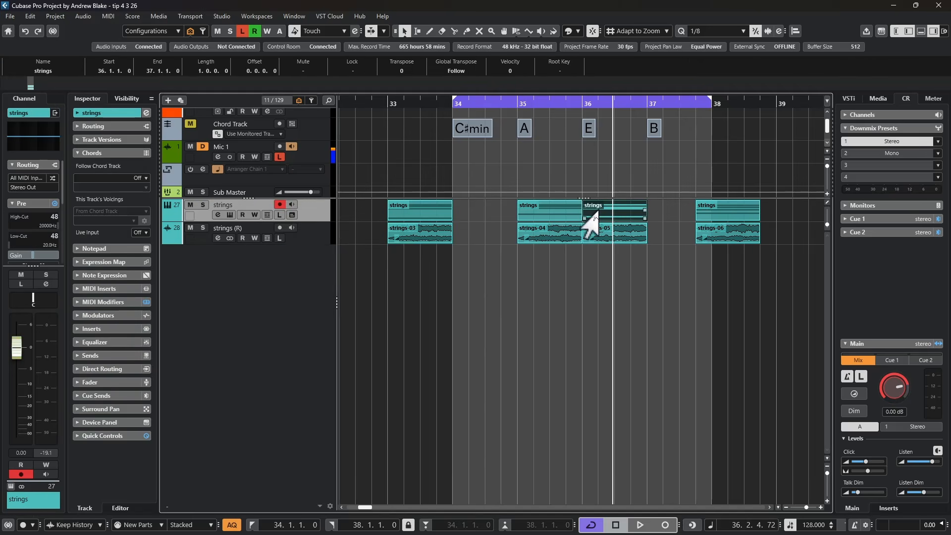
{"action": "left_click", "coordinate": [562, 218]}
{"action": "left_click", "coordinate": [541, 236]}
{"action": "left_click", "coordinate": [614, 238]}
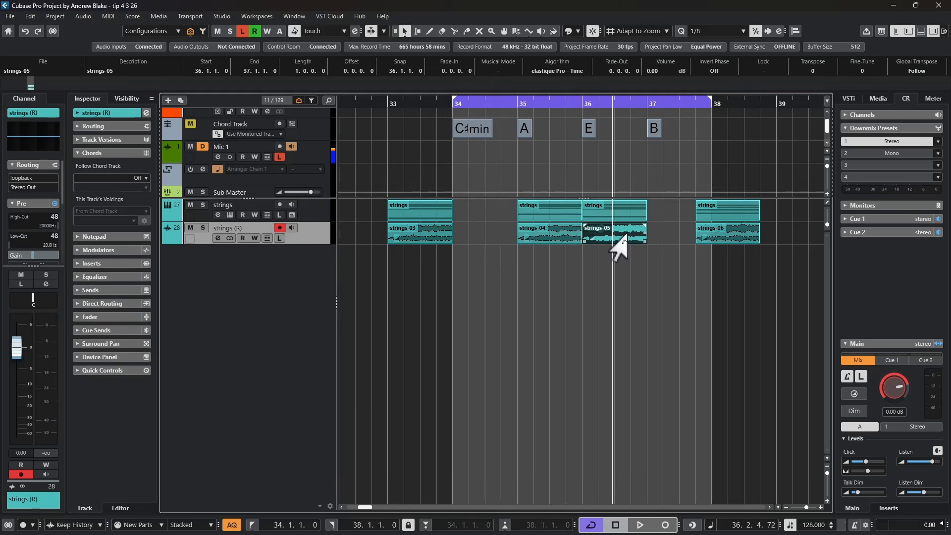
{"action": "left_click", "coordinate": [717, 212]}
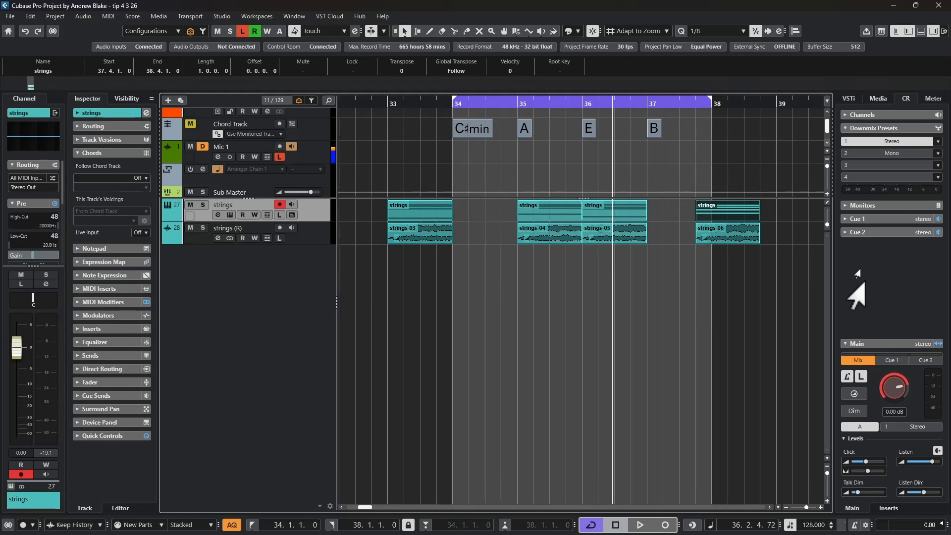
{"action": "left_click", "coordinate": [734, 236]}
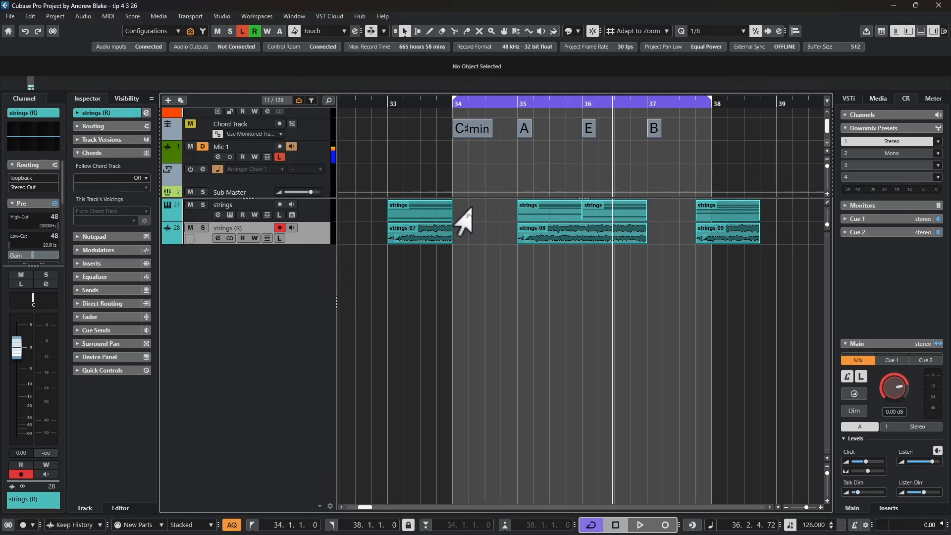
Compare the source strings parts with the audio rendered as block events, especially the adjoining parts at bars 35 and 36.
{"action": "left_click", "coordinate": [409, 214]}
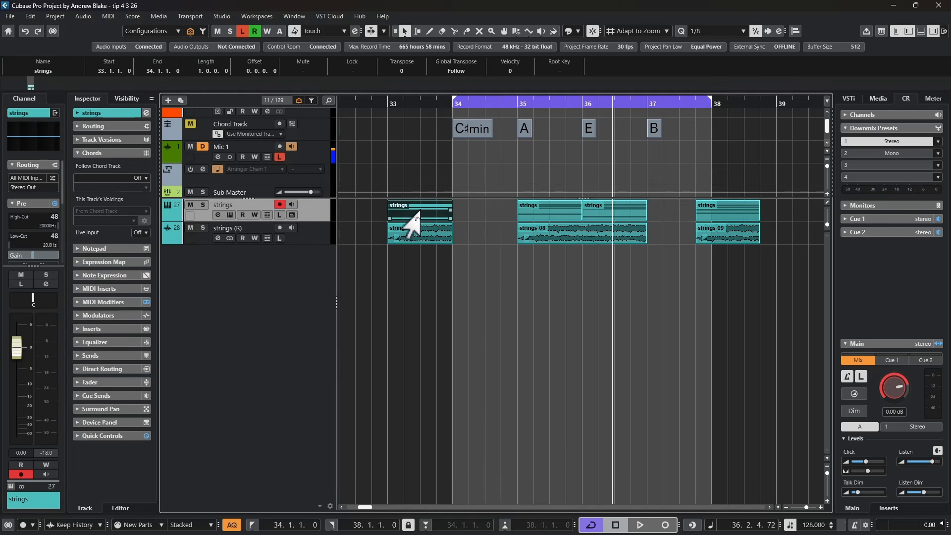
{"action": "left_click", "coordinate": [412, 237]}
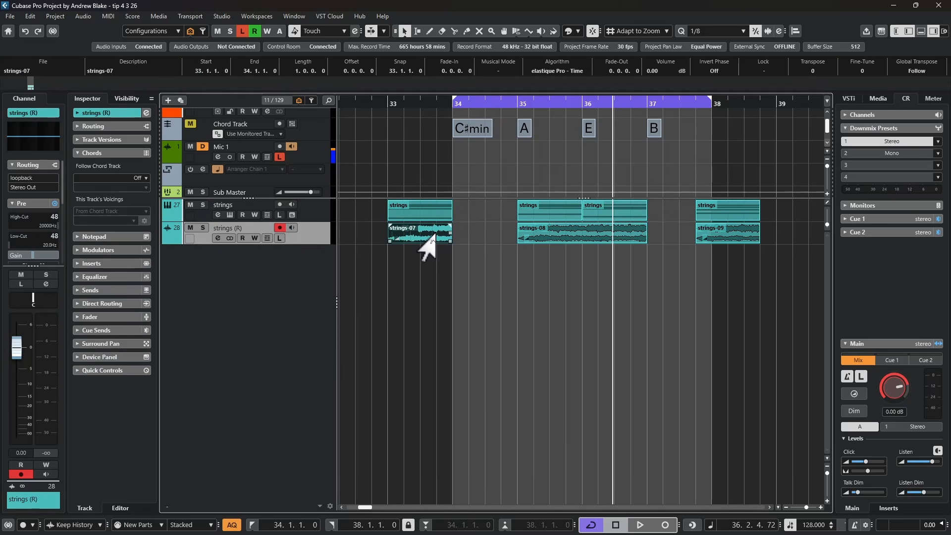
{"action": "left_click", "coordinate": [719, 210]}
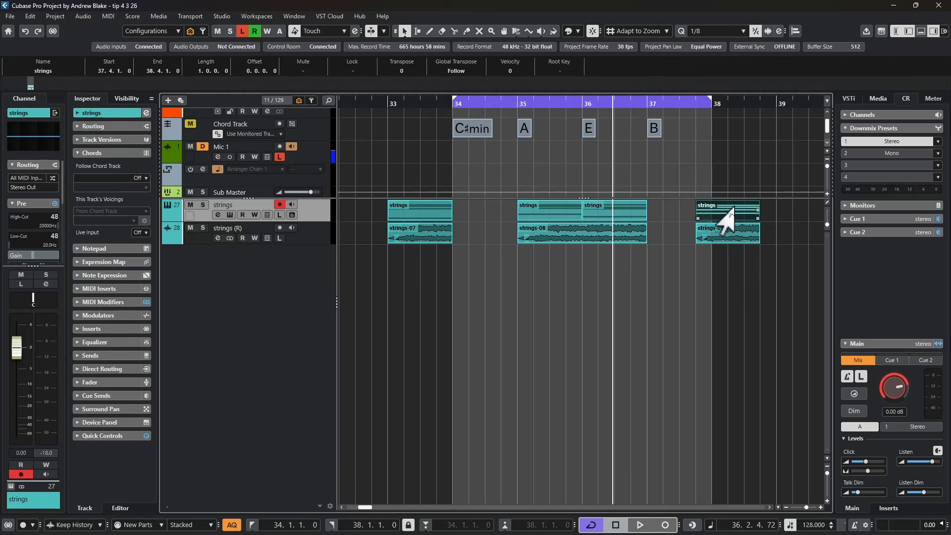
{"action": "left_click", "coordinate": [705, 229]}
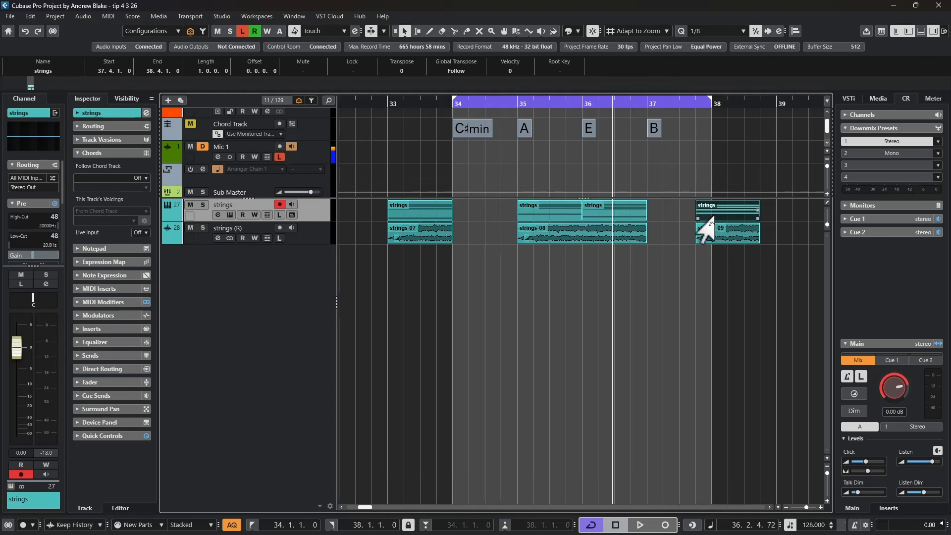
{"action": "left_click", "coordinate": [735, 242]}
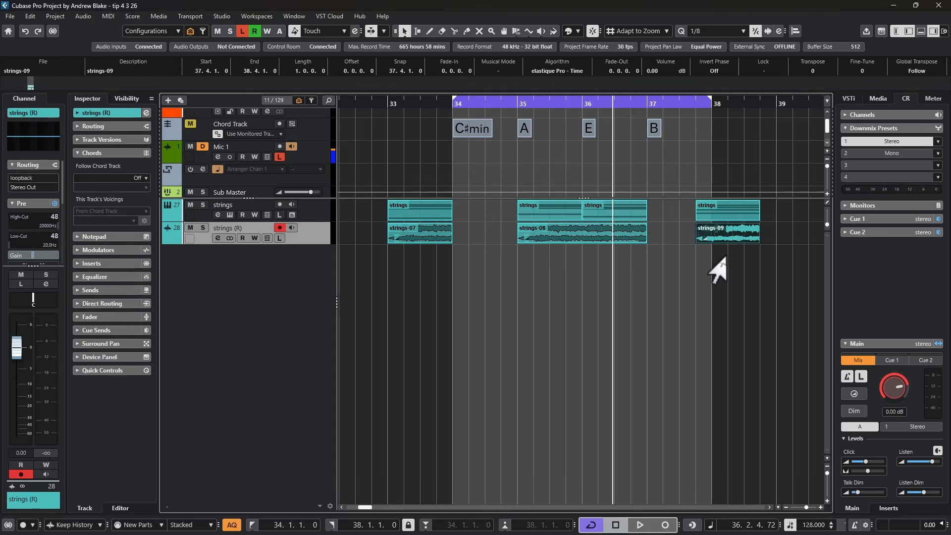
{"action": "left_click", "coordinate": [545, 212]}
{"action": "left_click", "coordinate": [593, 213]}
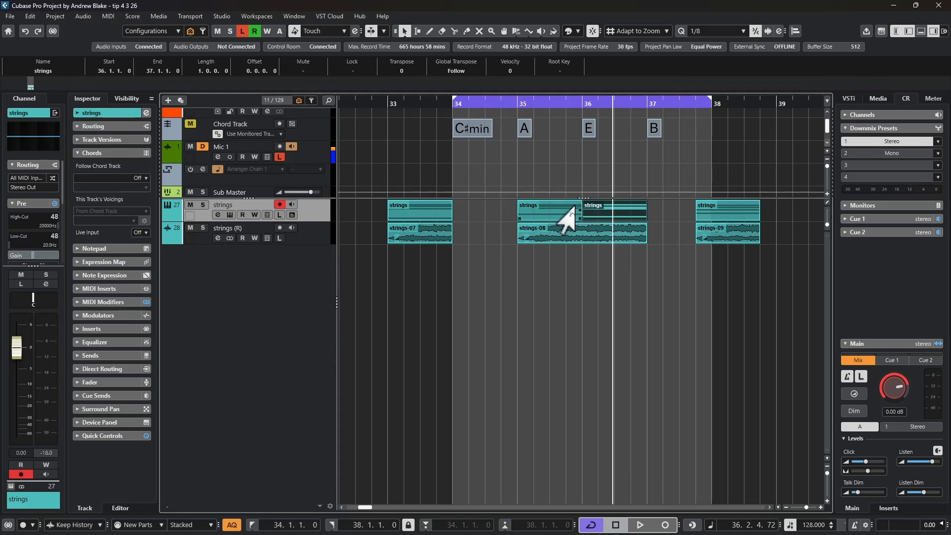
{"action": "left_click", "coordinate": [550, 216]}
{"action": "left_click", "coordinate": [583, 207]}
{"action": "left_click", "coordinate": [542, 214]}
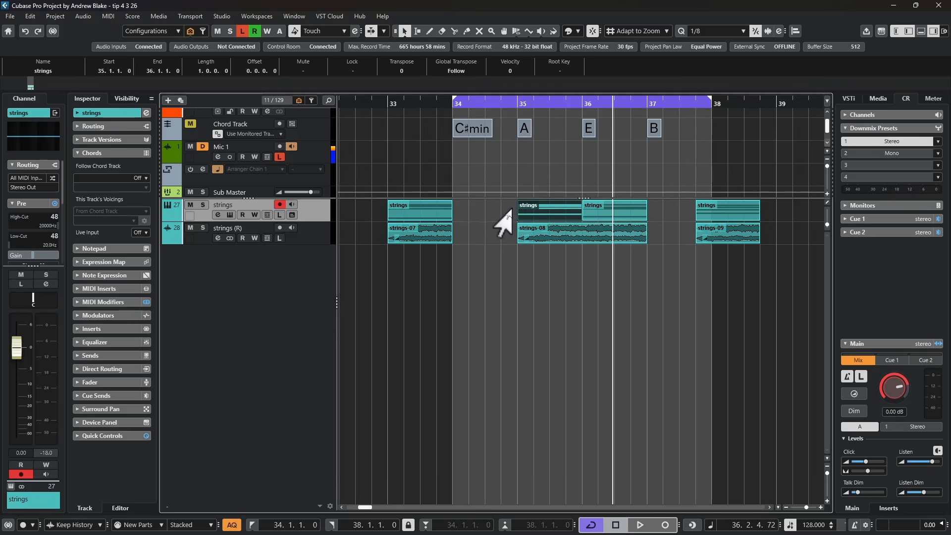
{"action": "left_click", "coordinate": [572, 236]}
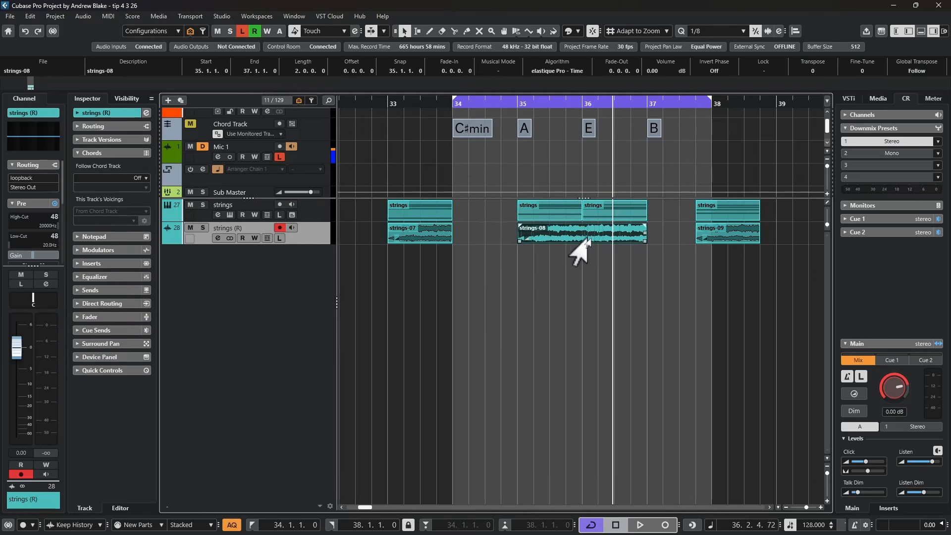
{"action": "left_click_drag", "start_coordinate": [554, 211], "coordinate": [605, 209]}
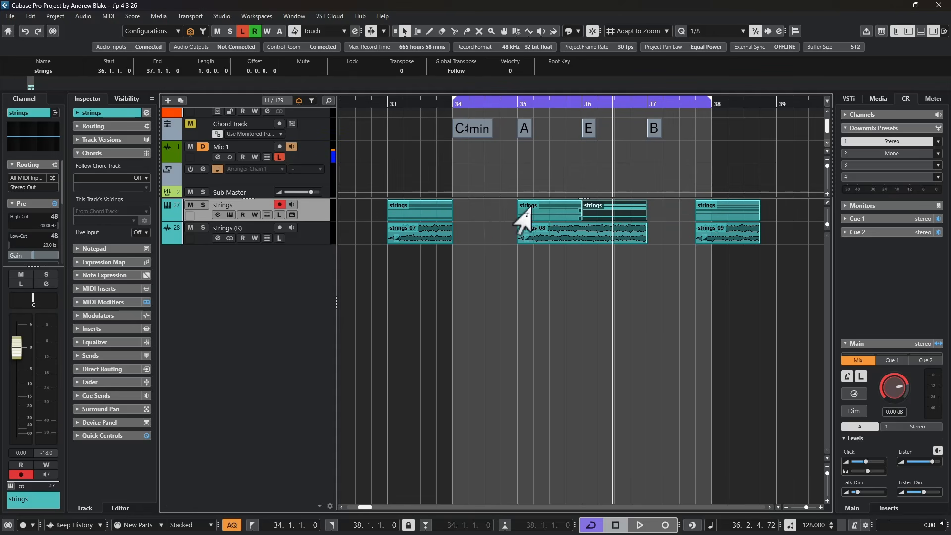
{"action": "left_click", "coordinate": [585, 239]}
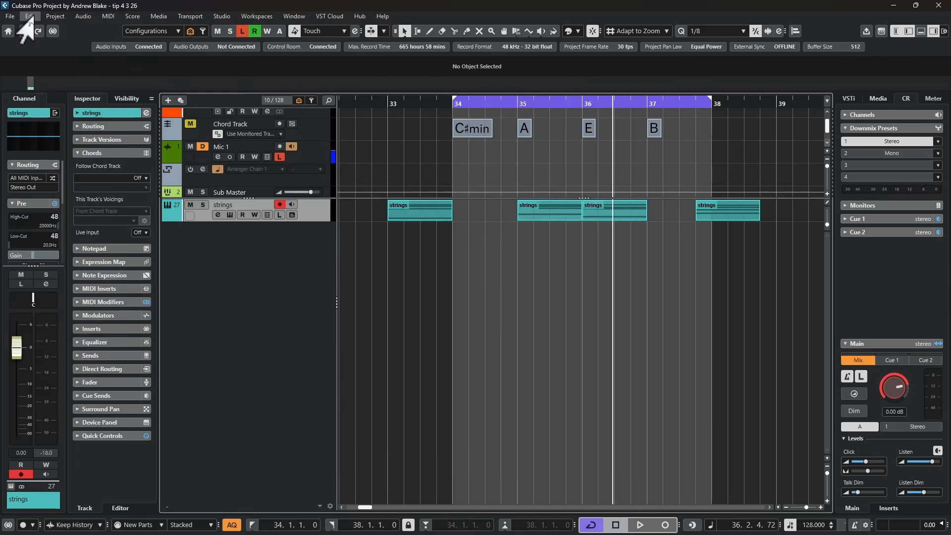
Set the tail mode to Bars & Beats in the strings track's Render in Place settings, and review the render mode options.
{"action": "left_click", "coordinate": [29, 19]}
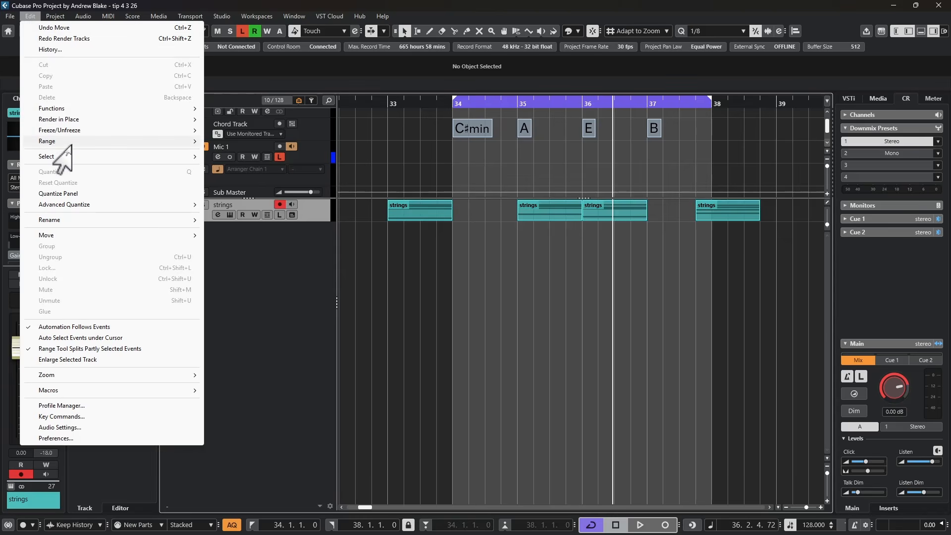
{"action": "left_click", "coordinate": [63, 142]}
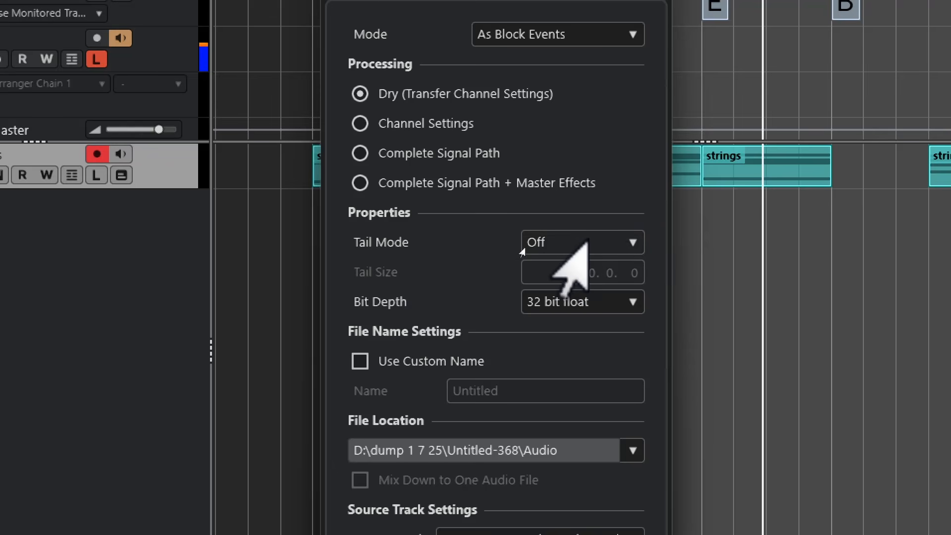
{"action": "left_click", "coordinate": [522, 250]}
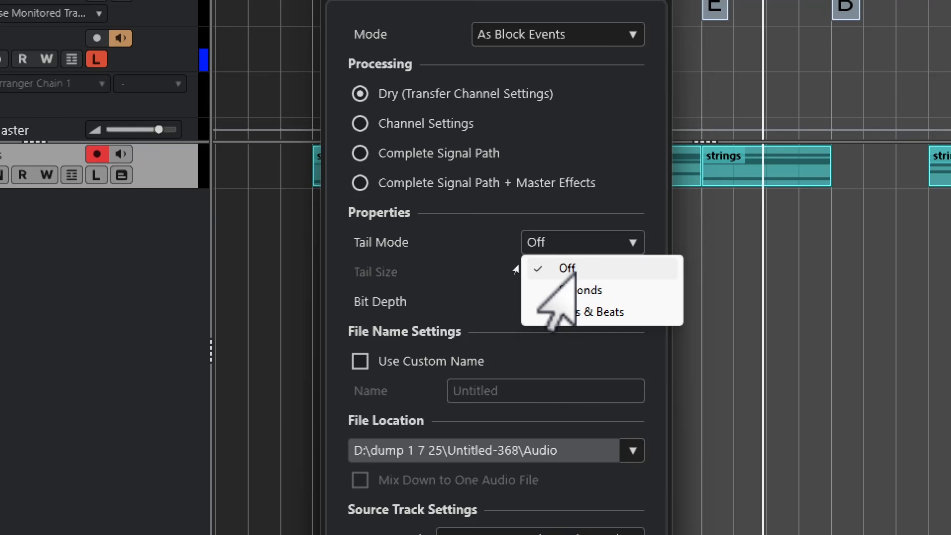
{"action": "left_click", "coordinate": [572, 312]}
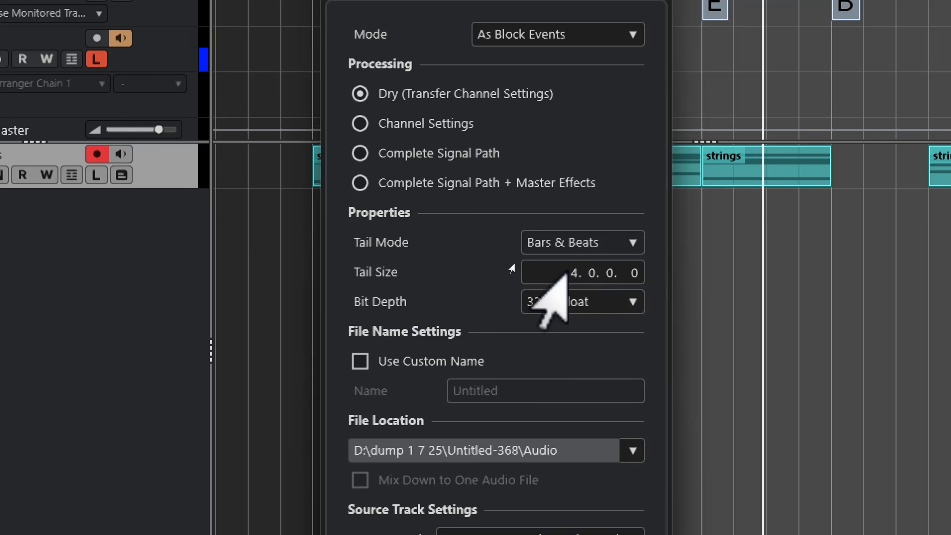
{"action": "left_click", "coordinate": [510, 242]}
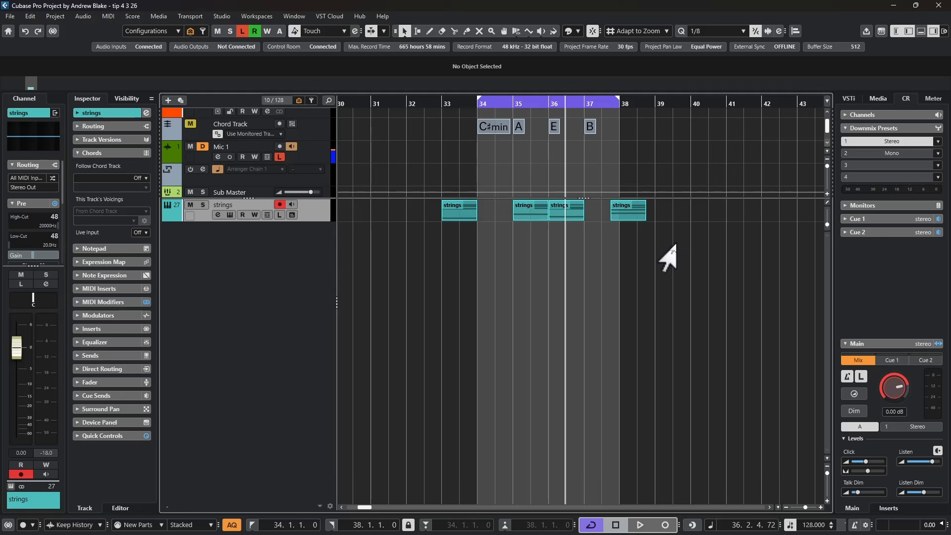
{"action": "key", "text": "alt+r"}
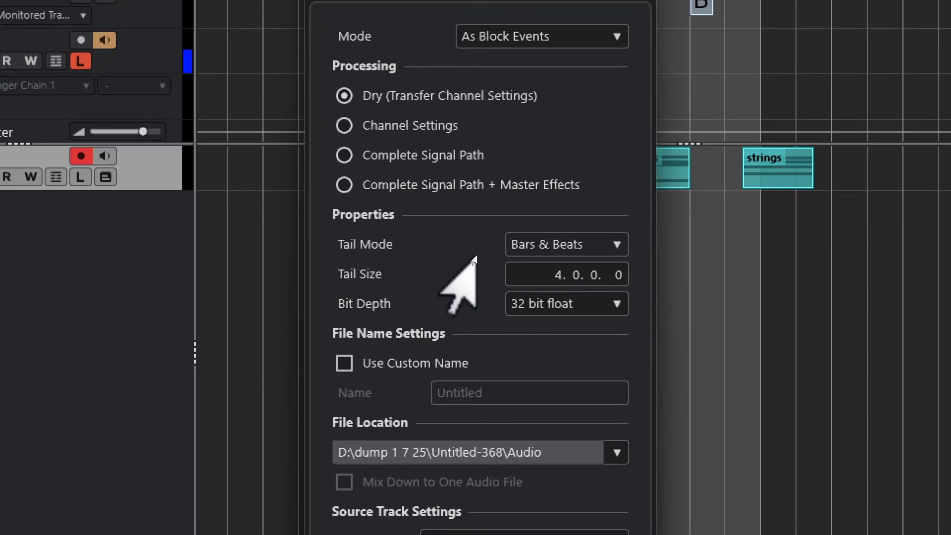
{"action": "left_click", "coordinate": [574, 38]}
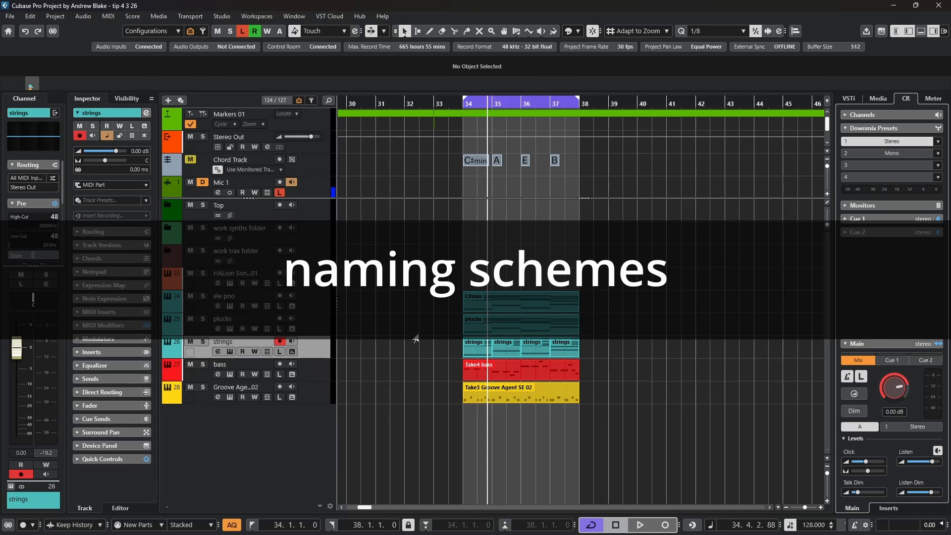
Open the naming scheme setup for a single channel from the audio mixdown export settings.
{"action": "left_click", "coordinate": [7, 17]}
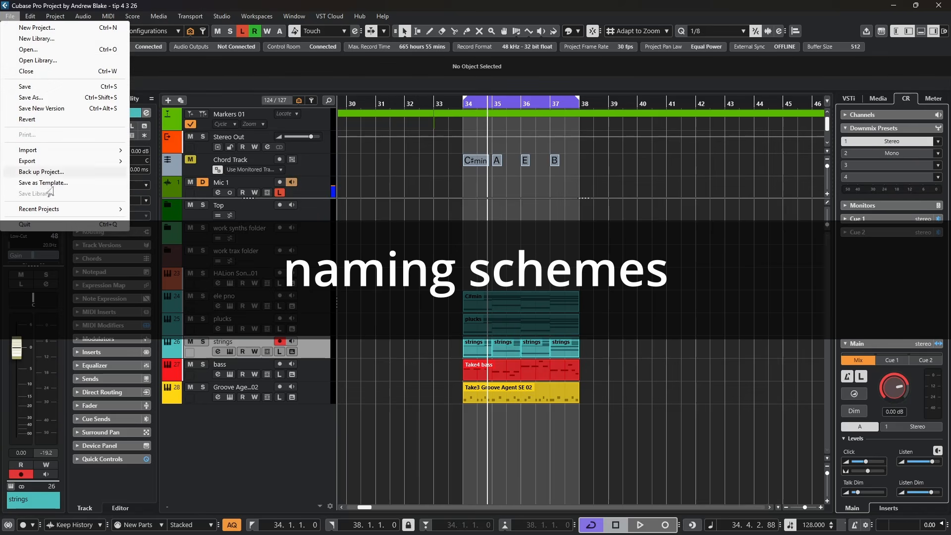
{"action": "mouse_move", "coordinate": [99, 162]}
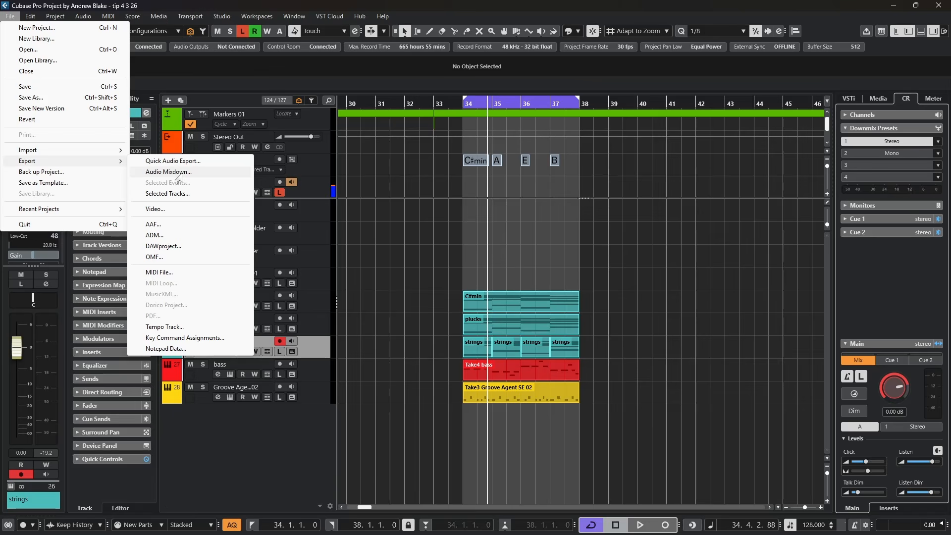
{"action": "left_click", "coordinate": [168, 172]}
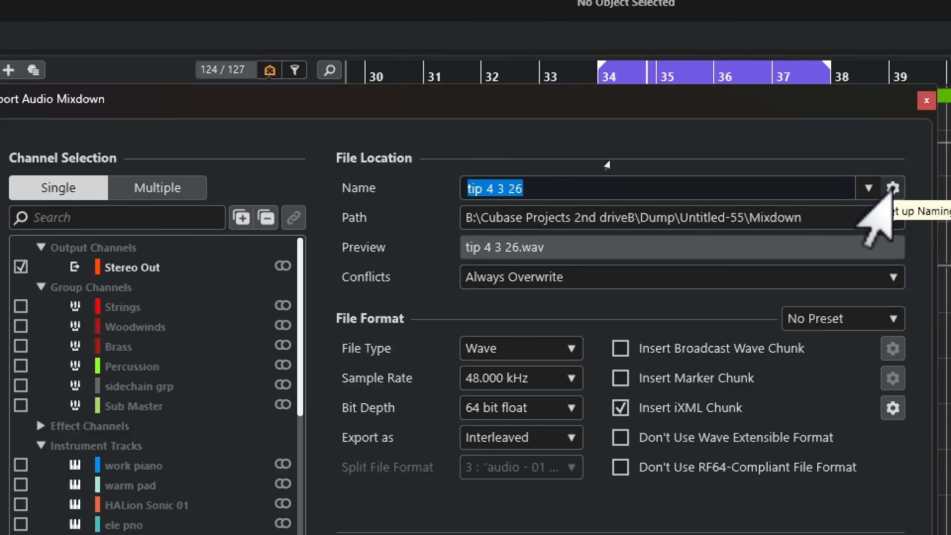
{"action": "left_click", "coordinate": [891, 190]}
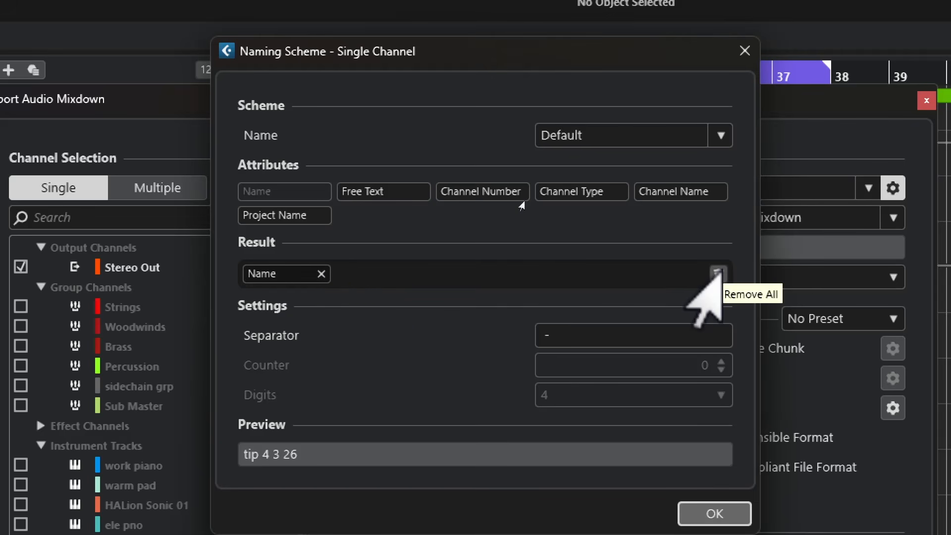
Clear the naming scheme's result and rebuild it with the attributes Name, Channel Name and Project Name, in that order.
{"action": "left_click", "coordinate": [717, 272]}
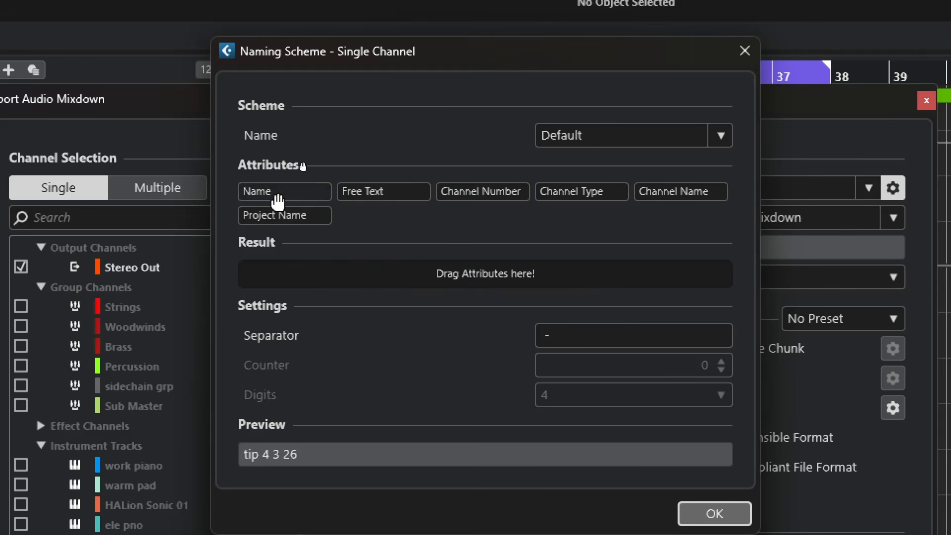
{"action": "left_click_drag", "start_coordinate": [290, 197], "coordinate": [278, 271]}
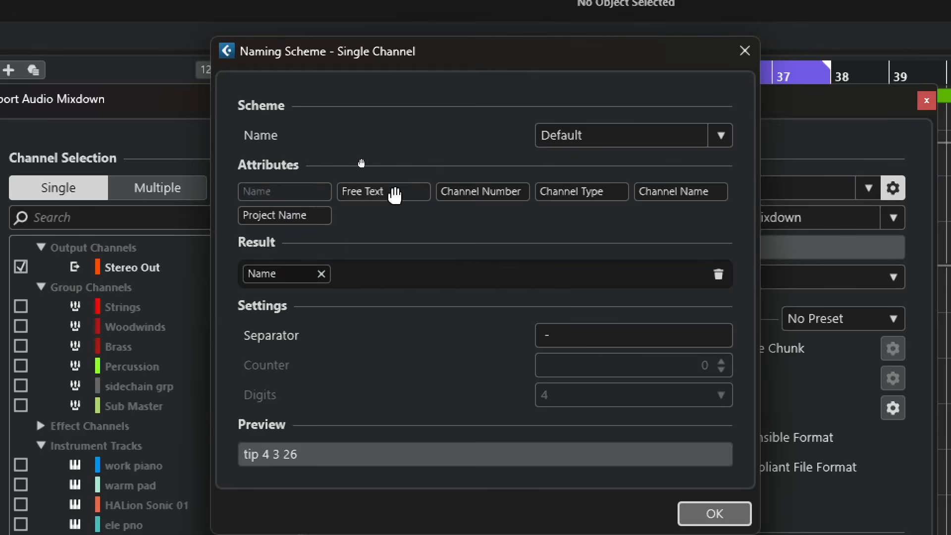
{"action": "left_click_drag", "start_coordinate": [393, 191], "coordinate": [250, 260]}
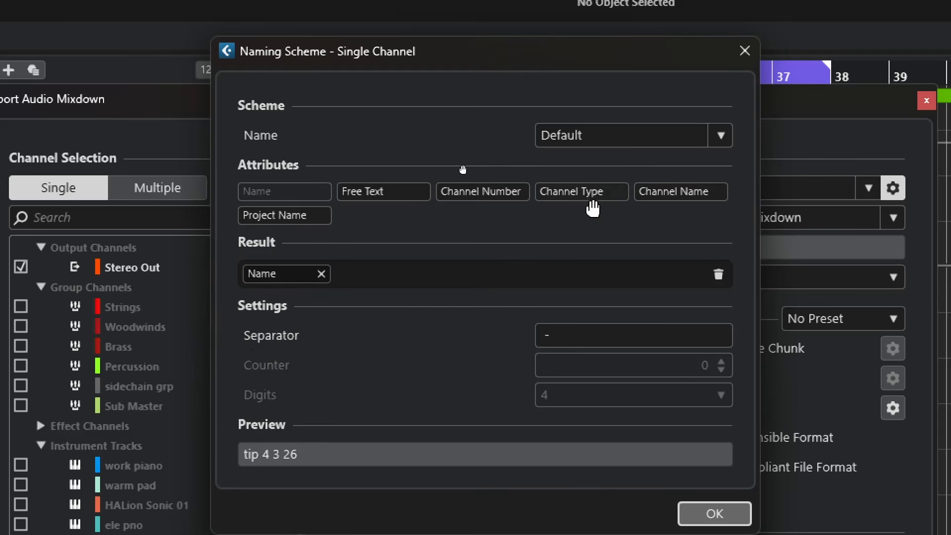
{"action": "left_click_drag", "start_coordinate": [667, 199], "coordinate": [352, 276]}
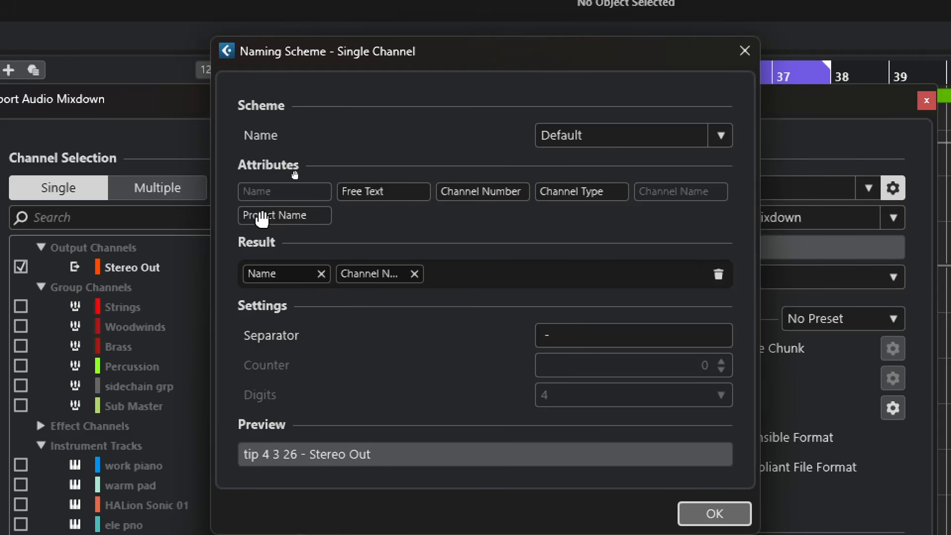
{"action": "left_click_drag", "start_coordinate": [263, 219], "coordinate": [466, 277]}
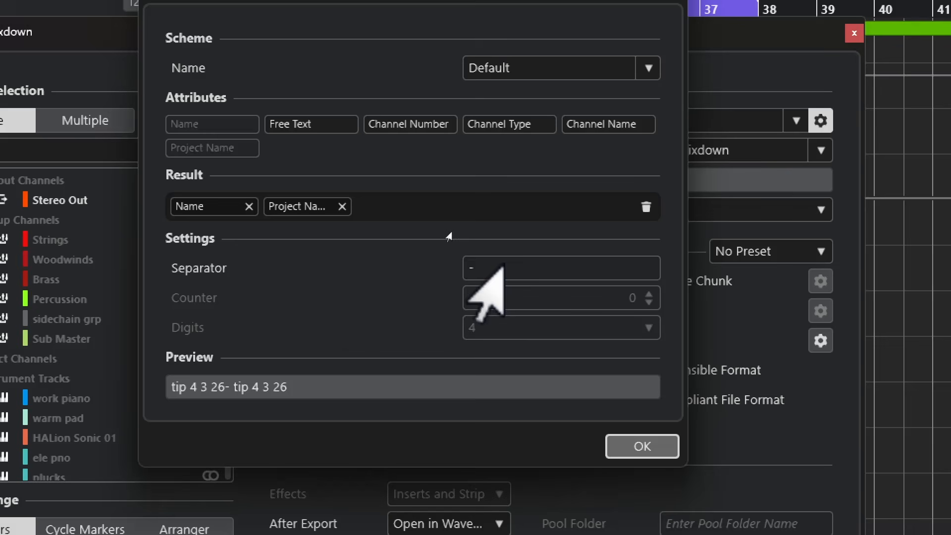
Set the separator between the naming scheme's attributes to an underscore (_).
{"action": "left_click", "coordinate": [576, 331]}
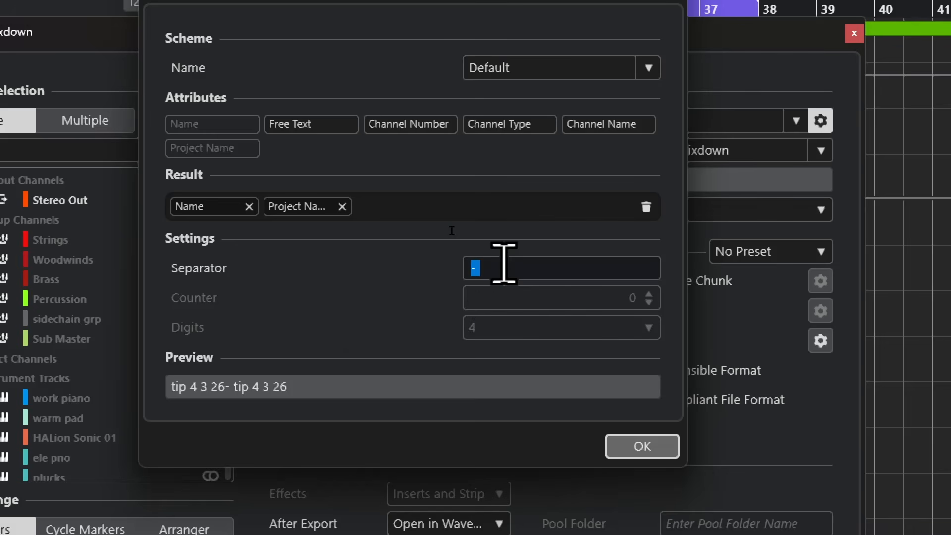
{"action": "type", "text": "_"}
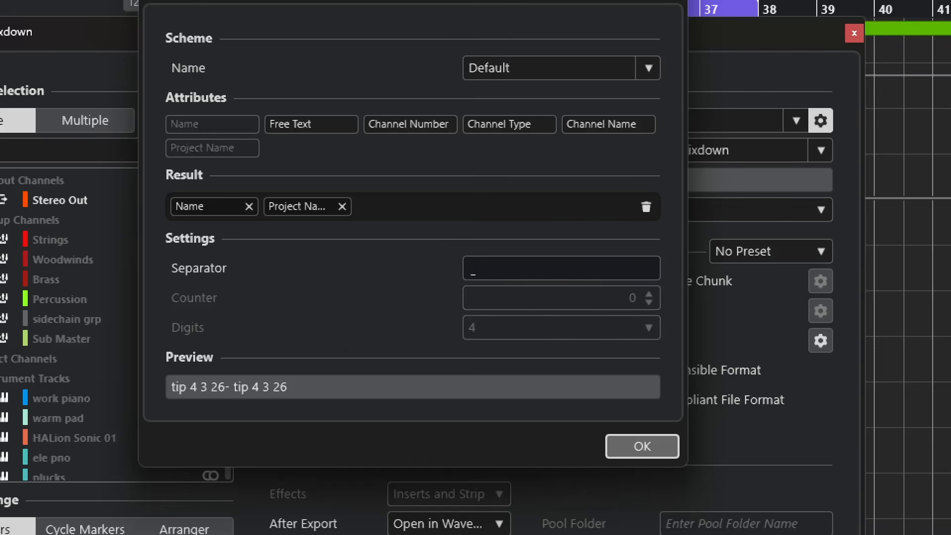
{"action": "key", "text": "Return"}
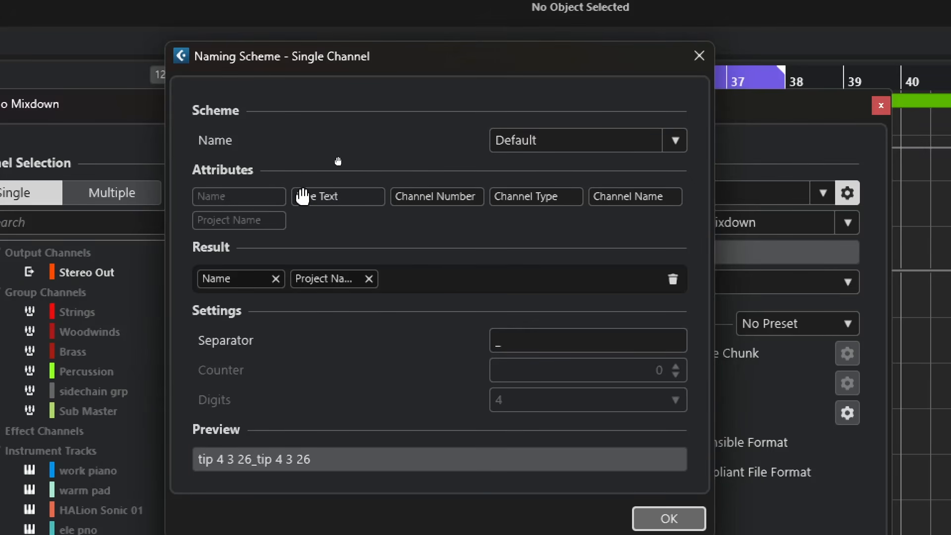
Add a Free Text attribute at the end of the naming scheme's result and set its text to "my song".
{"action": "left_click_drag", "start_coordinate": [304, 196], "coordinate": [417, 290]}
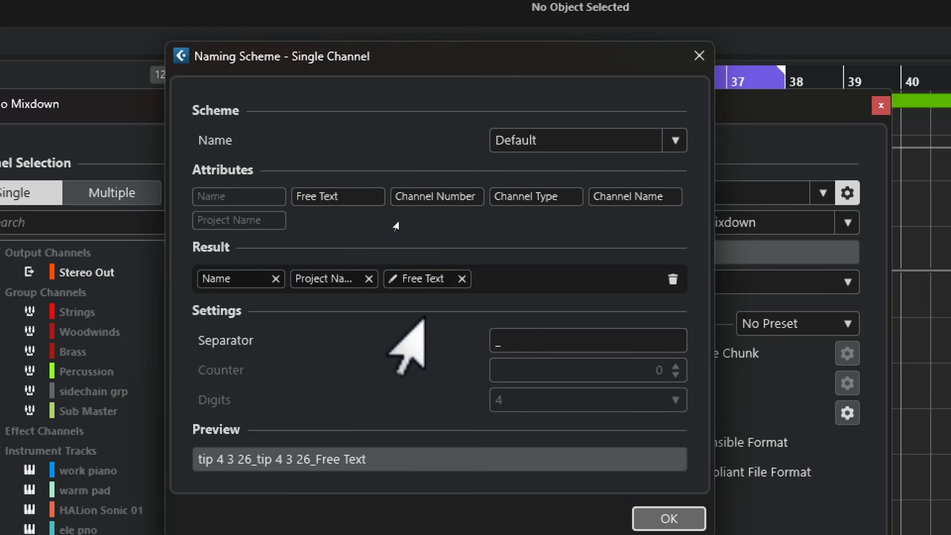
{"action": "double_click", "coordinate": [425, 279]}
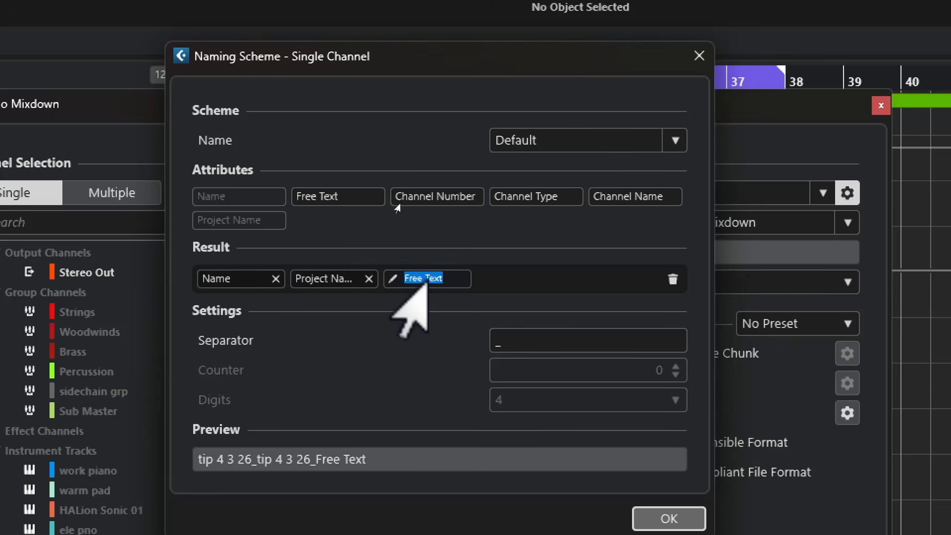
{"action": "type", "text": "my song"}
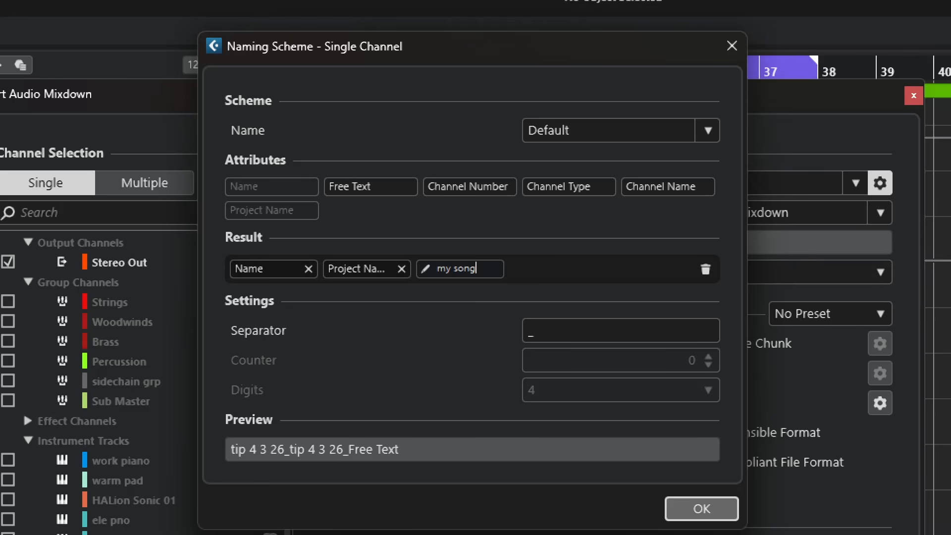
{"action": "key", "text": "Return"}
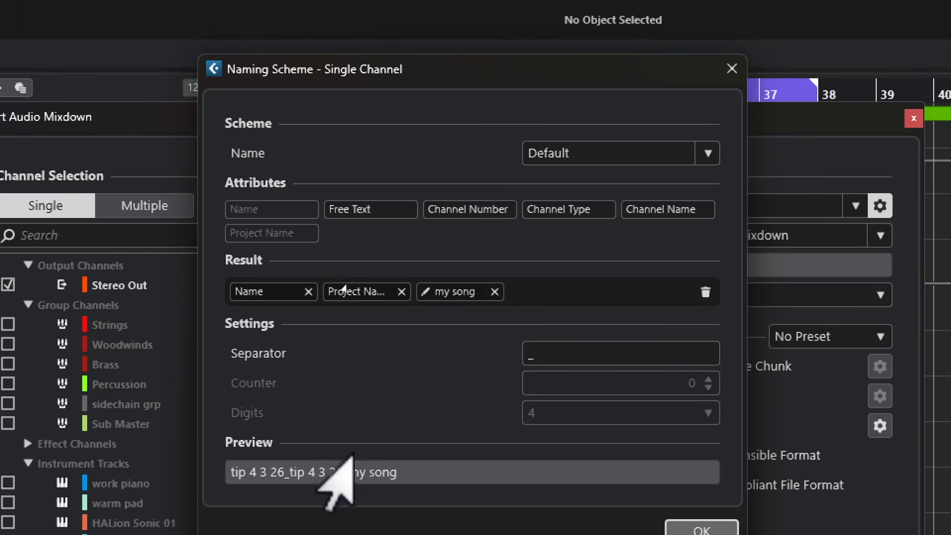
{"action": "left_click", "coordinate": [707, 153]}
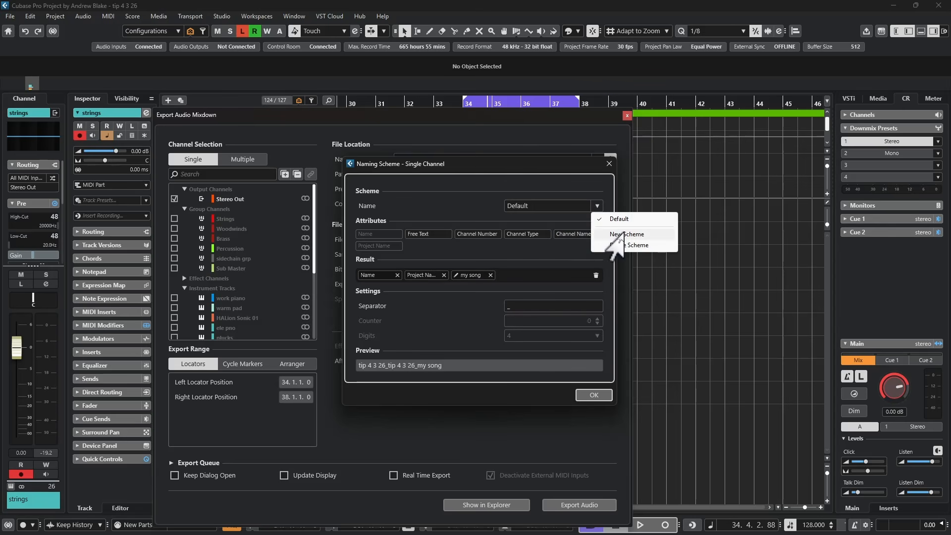
{"action": "left_click", "coordinate": [624, 234]}
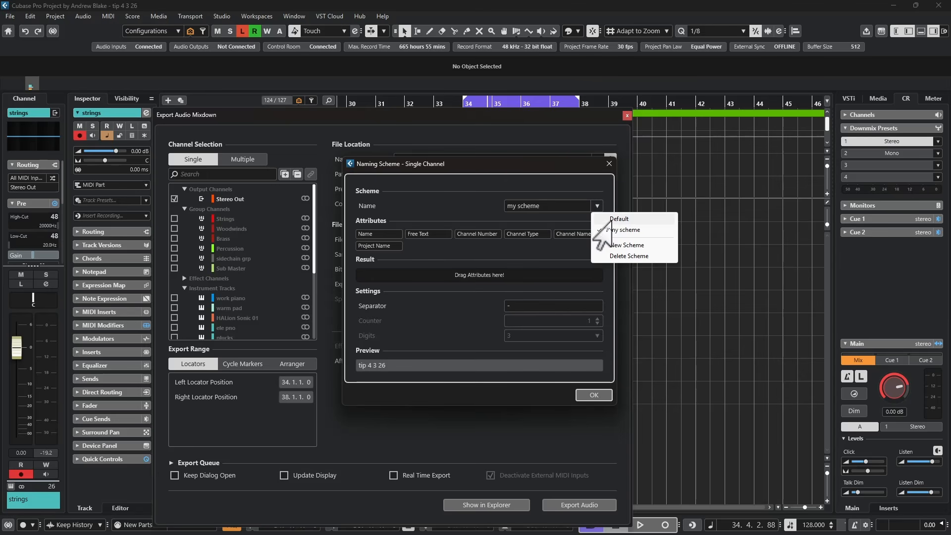
{"action": "left_click", "coordinate": [617, 219]}
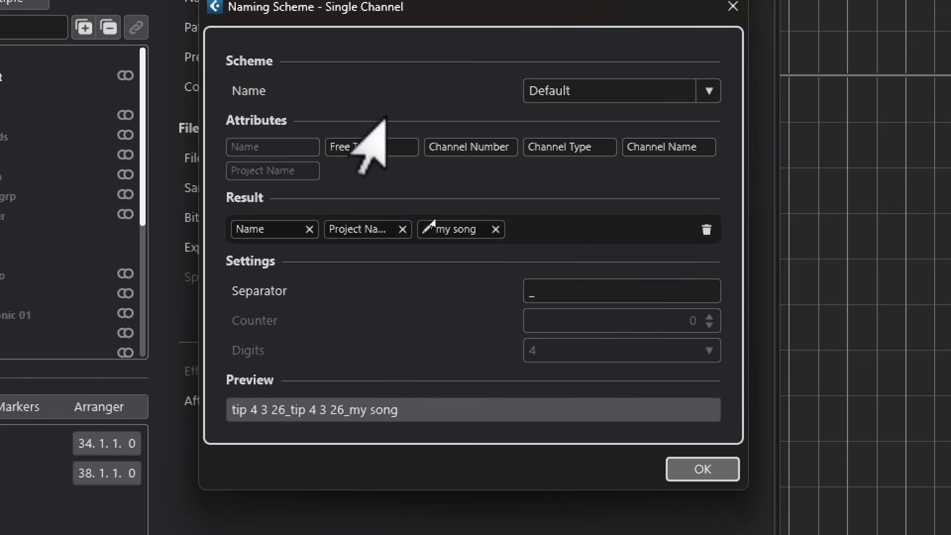
Add the Channel Number attribute after "my song" in the naming scheme and set its digits to 3.
{"action": "left_click_drag", "start_coordinate": [463, 149], "coordinate": [549, 229]}
{"action": "left_click", "coordinate": [537, 346]}
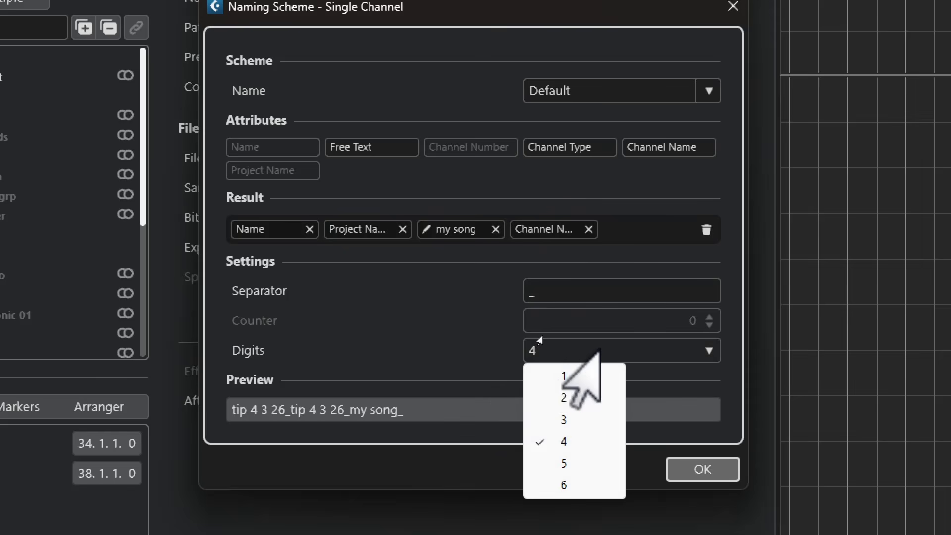
{"action": "left_click", "coordinate": [555, 419]}
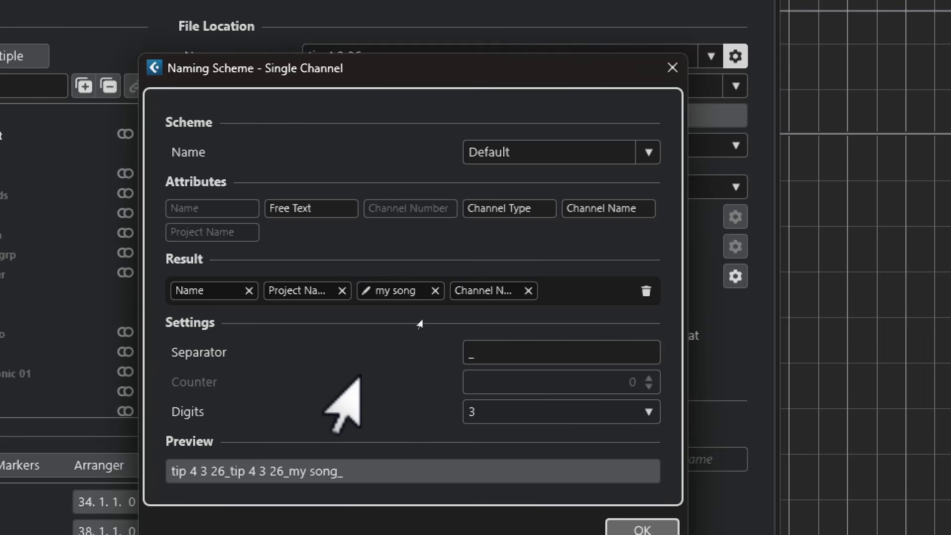